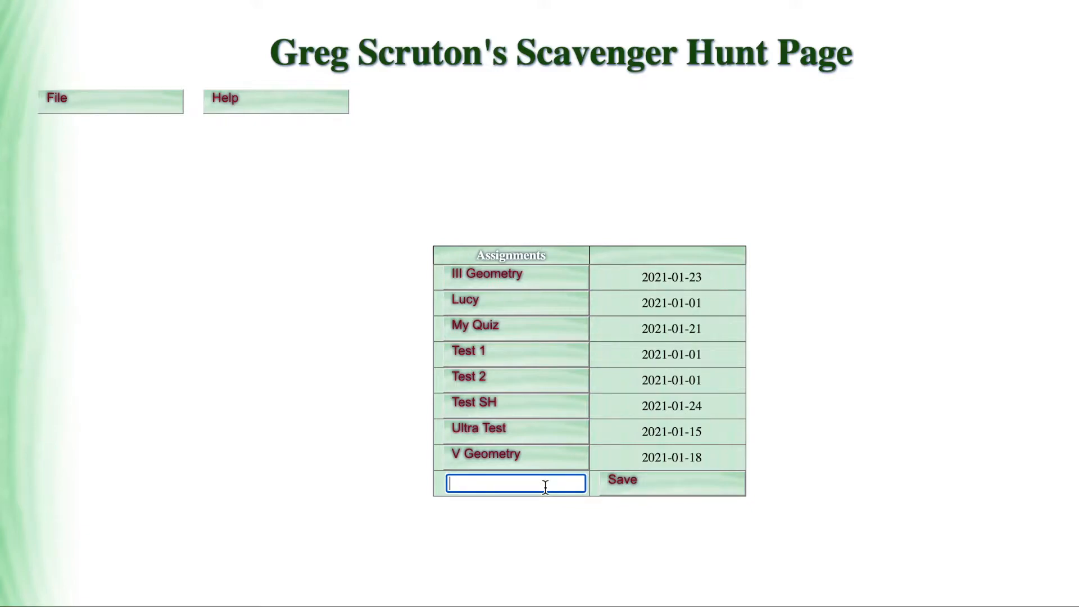
- Create a new scavenger hunt assignment named My Test SH and save it
type("My Test SH")
left_click(653, 487)
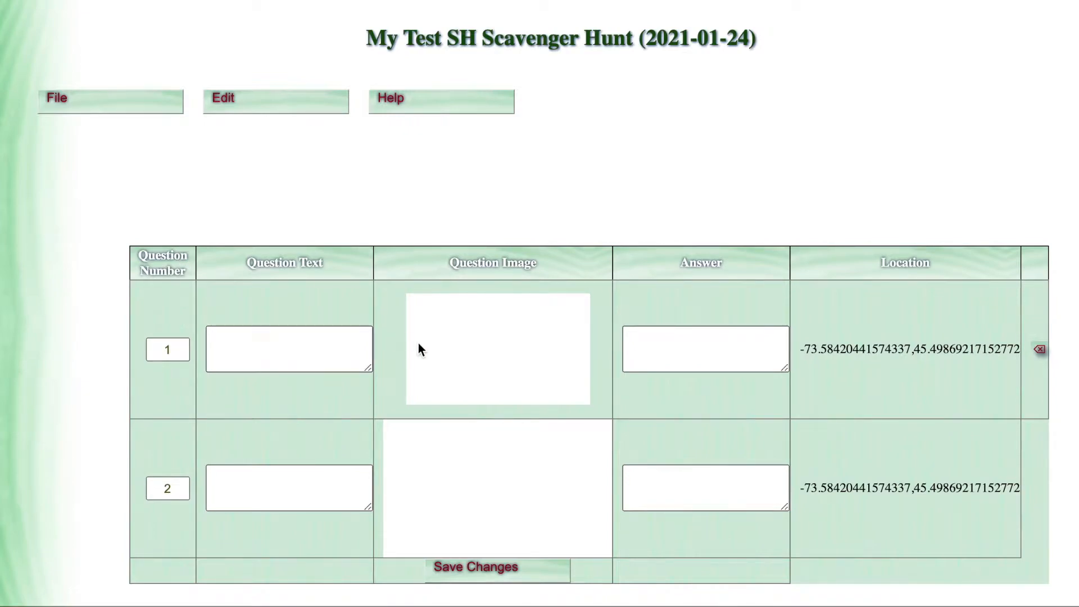
- Set tri.png as the image for question 1
left_click(239, 339)
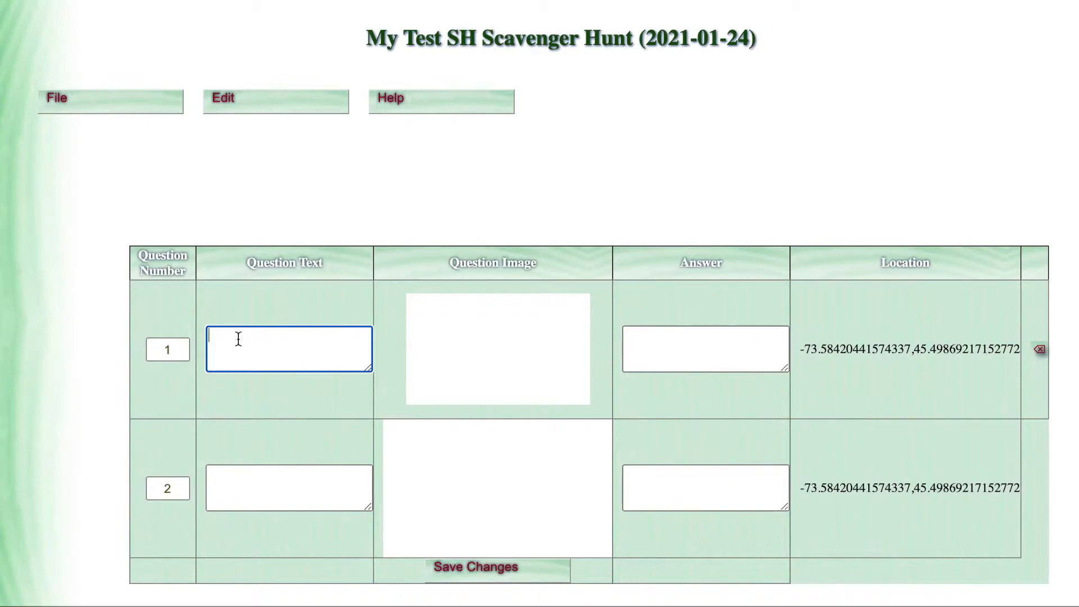
left_click(472, 325)
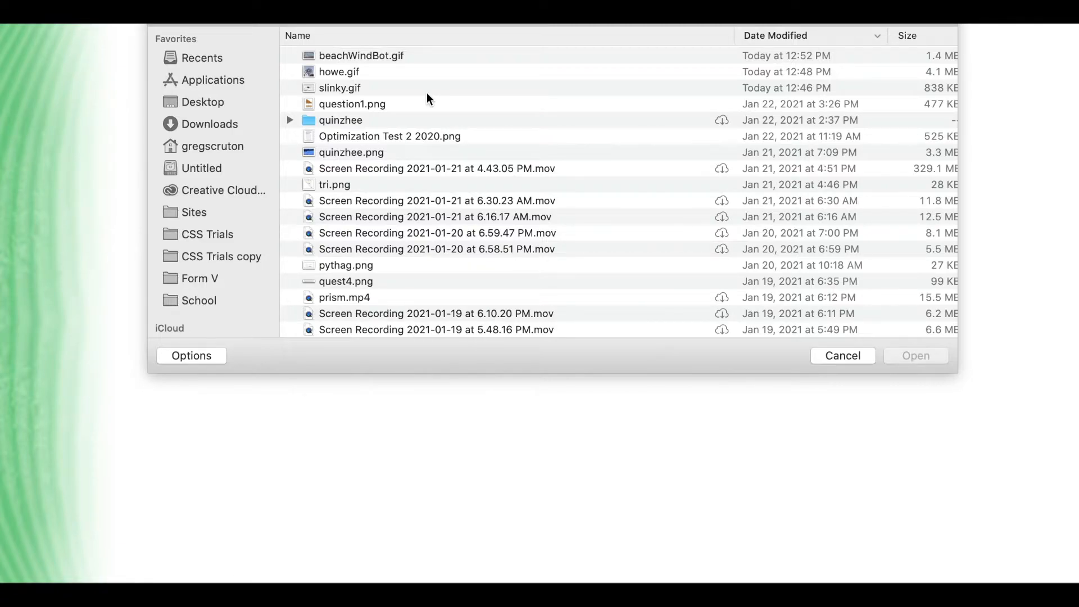
double_click(336, 184)
- Enter question 1's text, beginning "Find the length of side a. Round your answer to the nearest"
left_click(330, 343)
type("F")
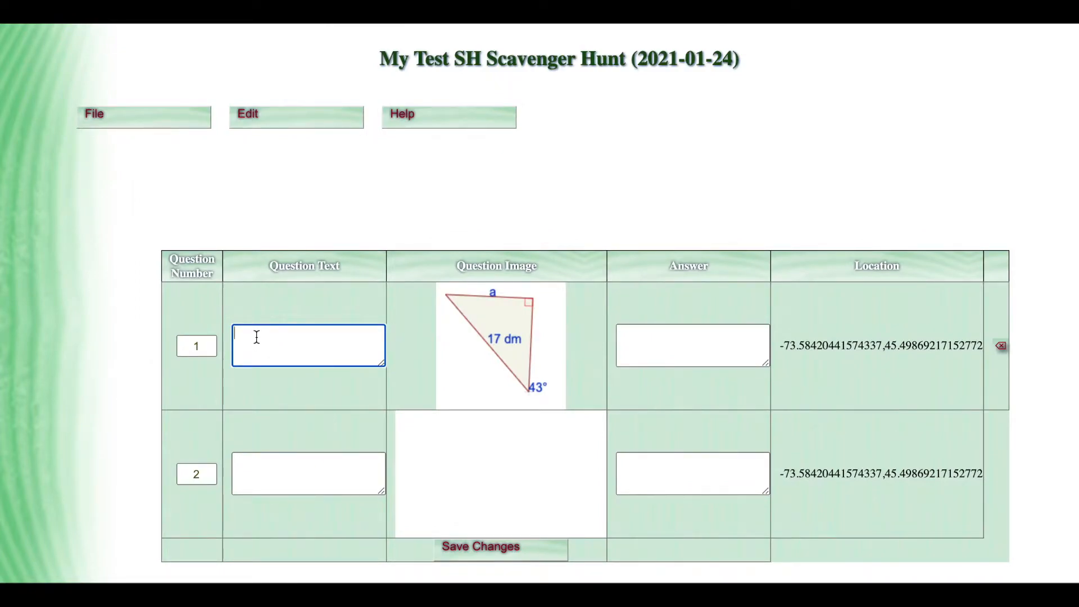
key("fn")
key("fn")
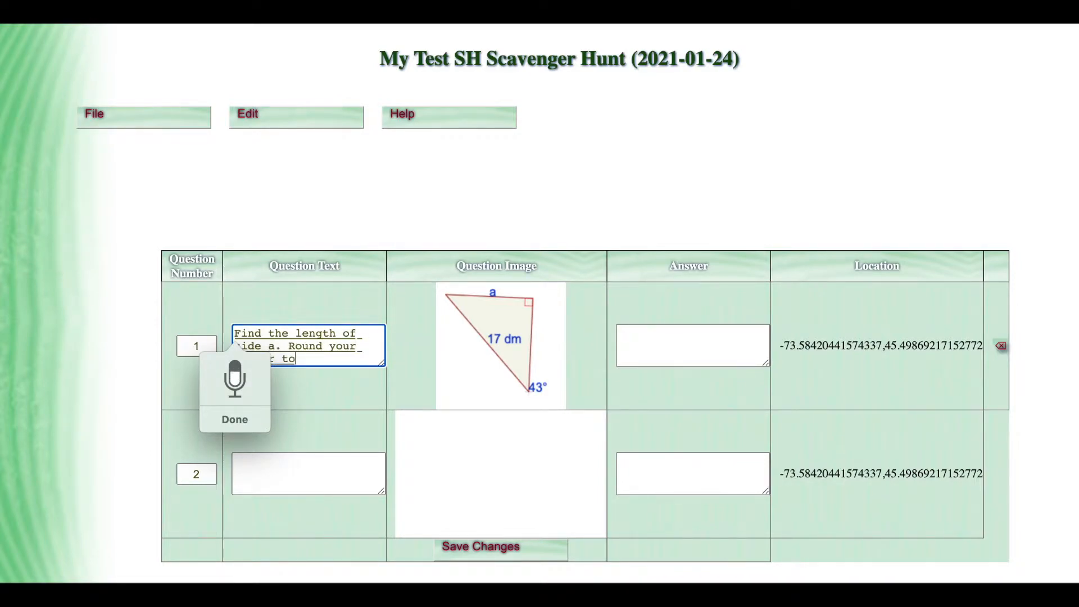
key("Return")
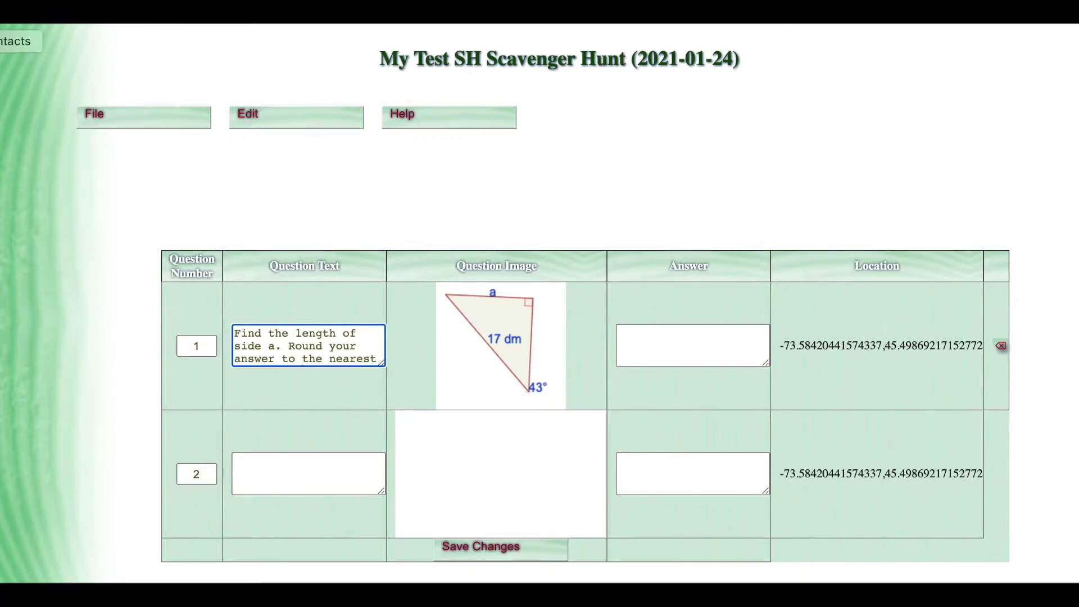
- Enter question 1's accepted answers as "11.59 dm#11.59 decimetres# 11.59 decimeters", taking the value from the calculator
left_click(8, 71)
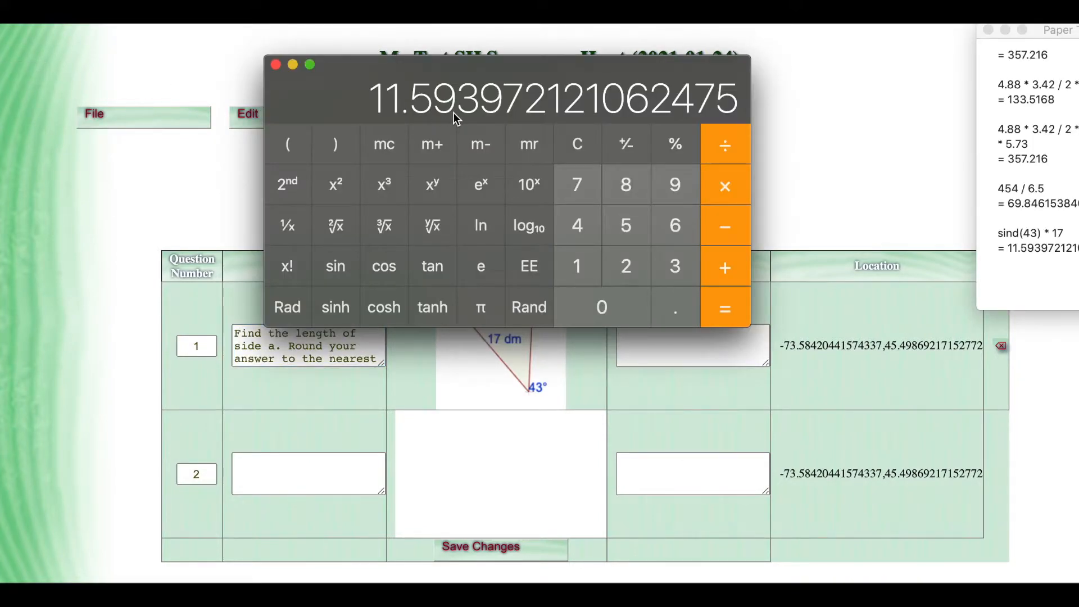
left_click(669, 335)
key("fn")
key("fn")
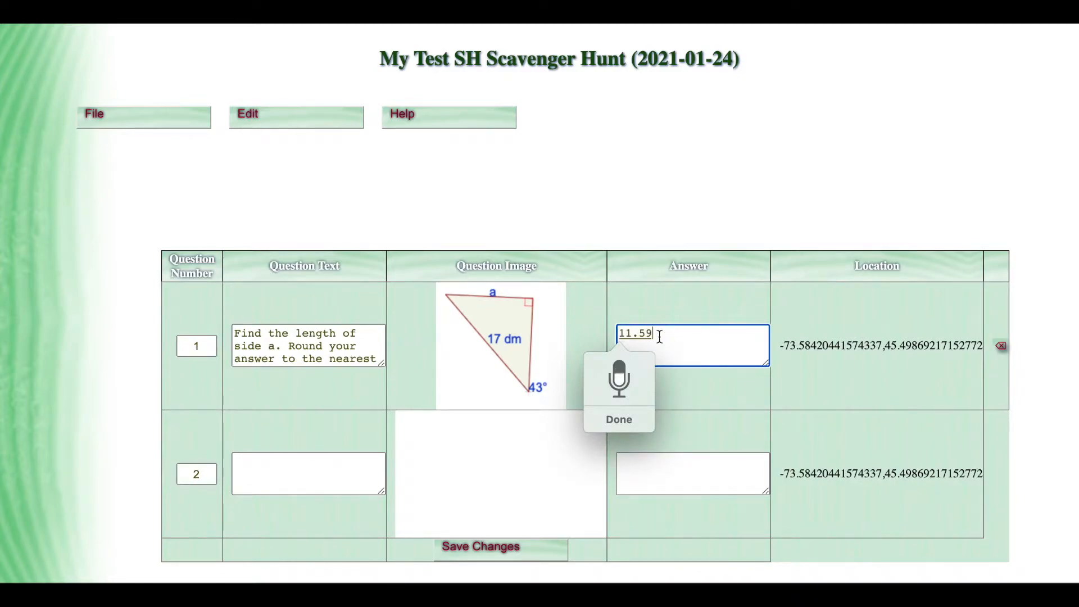
left_click(677, 338)
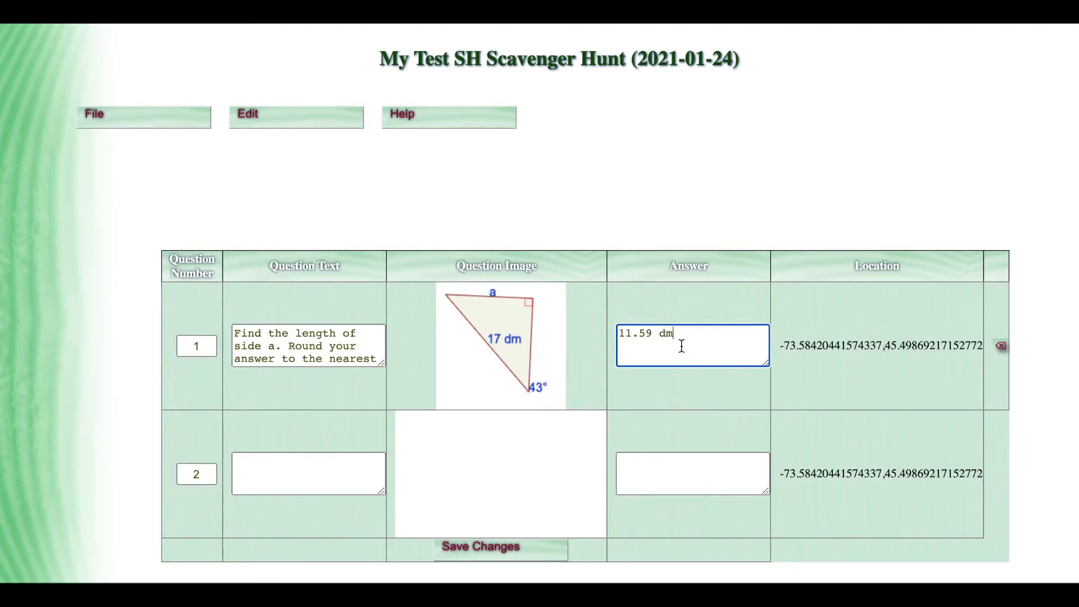
type("11.59 decimetres# 11.59 decimeters")
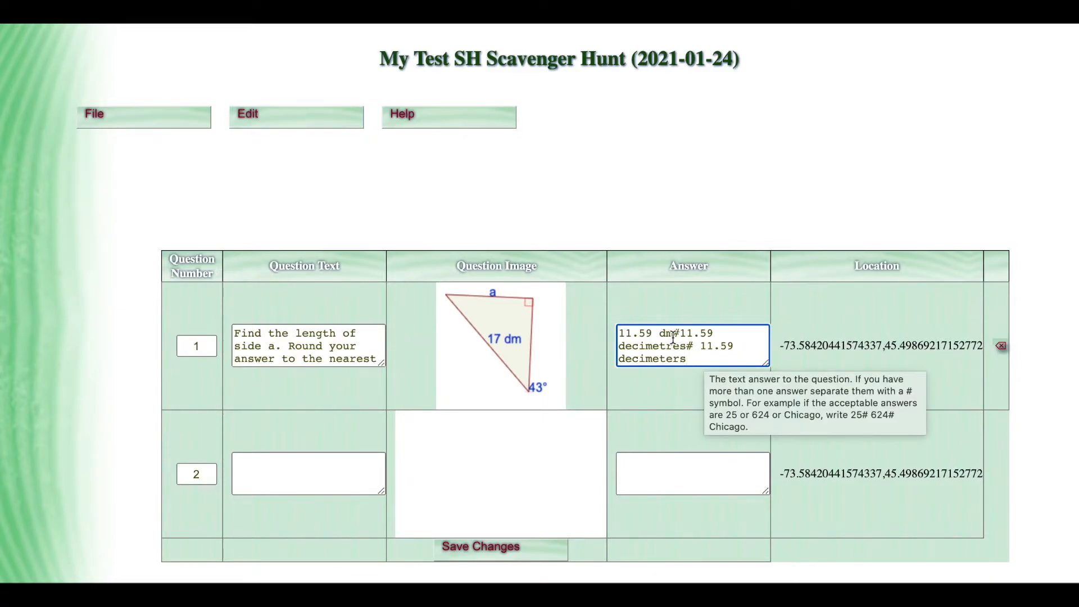
left_click(697, 347)
key("BackSpace")
left_click(681, 334)
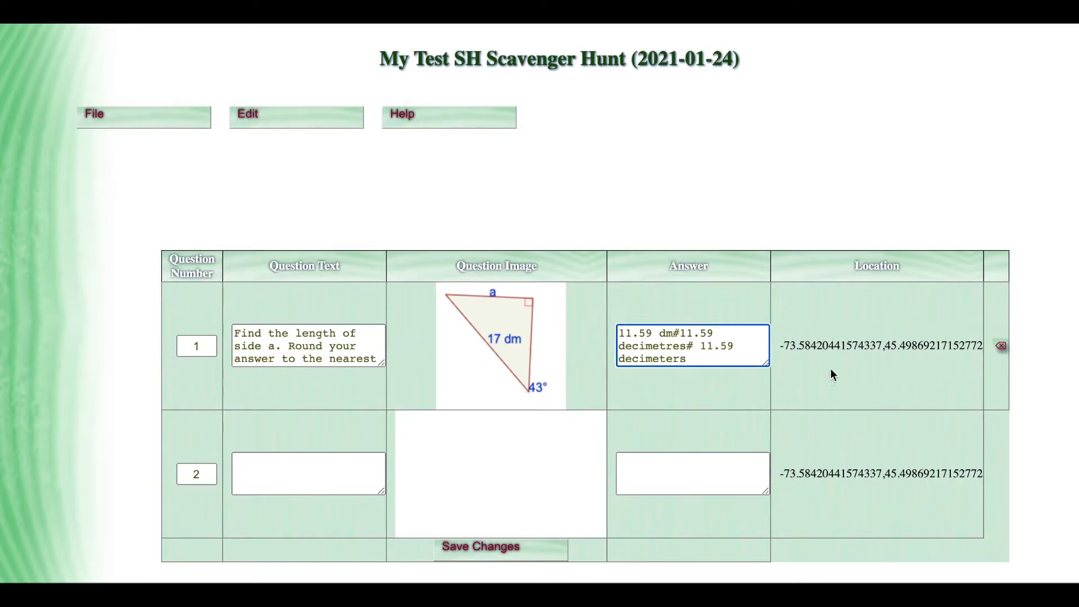
- Open question 1's location selector and place its marker near the current position in Dorval
mouse_move(835, 342)
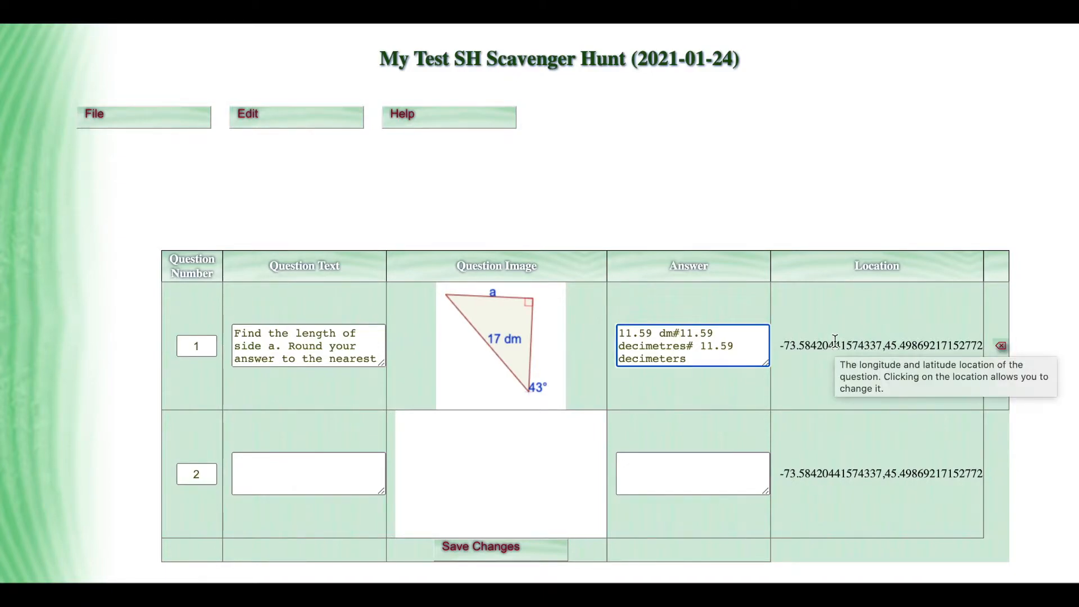
left_click(828, 345)
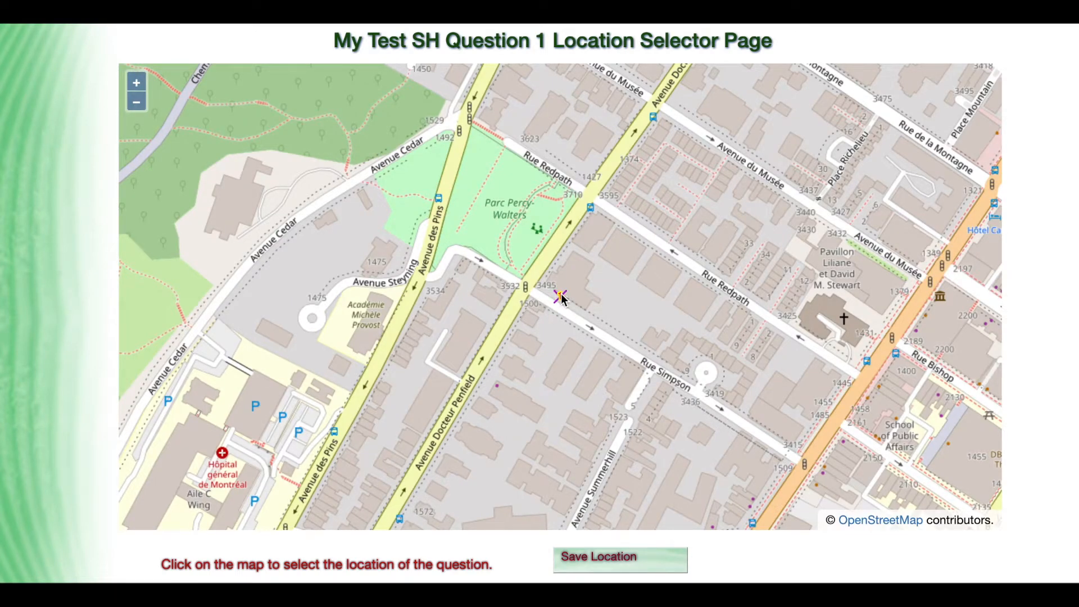
scroll(562, 299, "down", 3)
left_click_drag(534, 405, 596, 258)
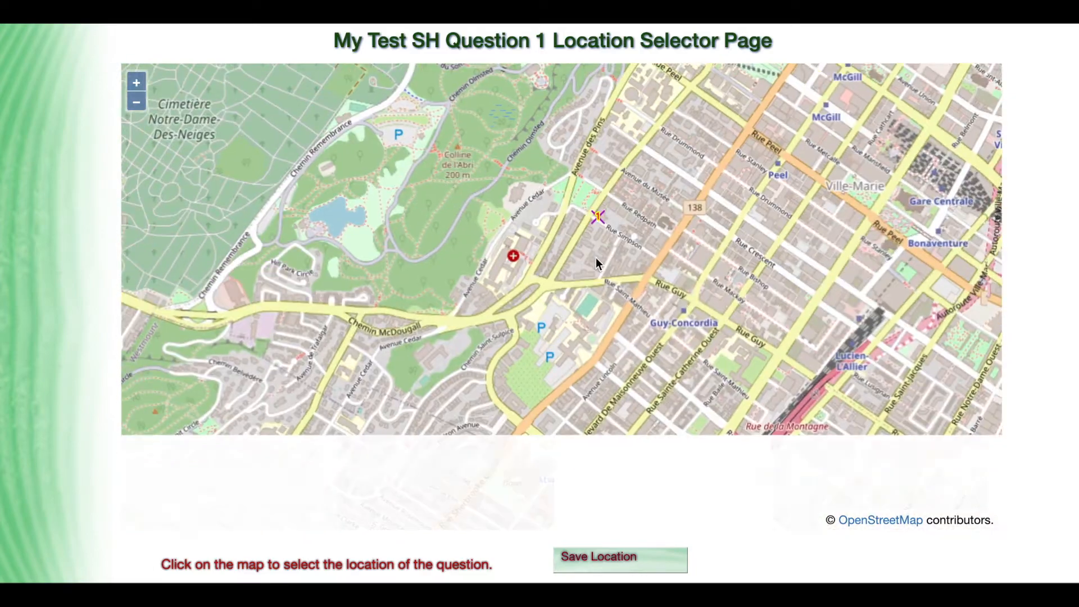
scroll(569, 214, "down", 3)
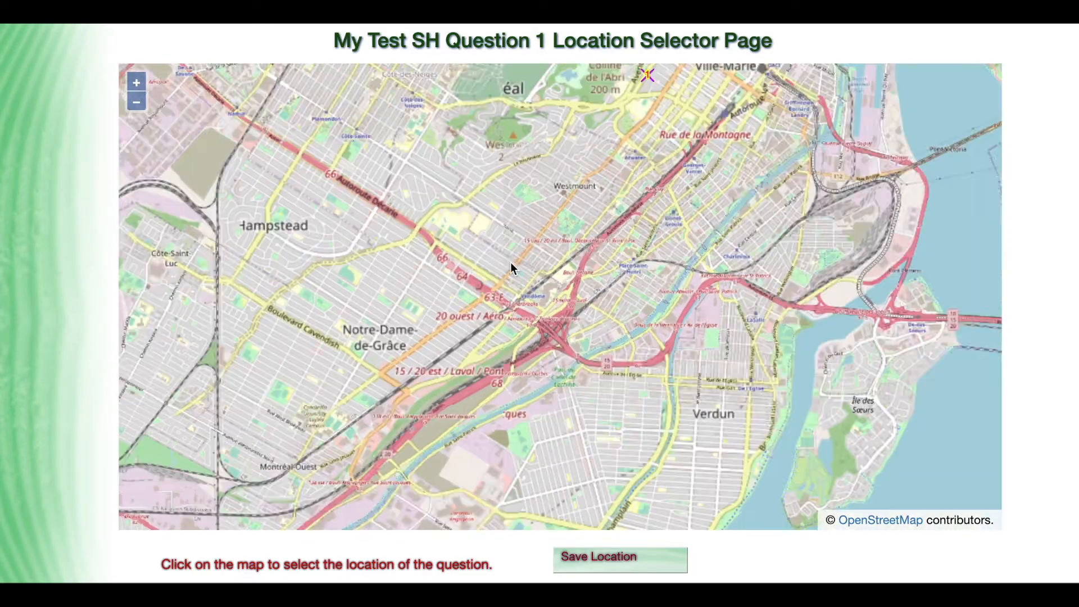
scroll(420, 295, "down", 2)
double_click(138, 106)
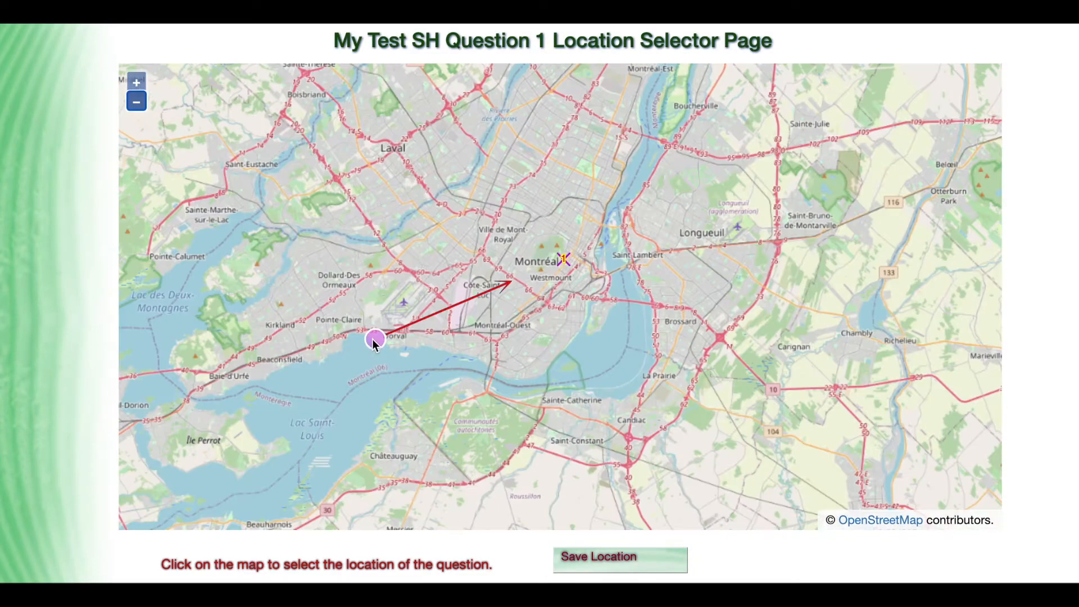
left_click(374, 341)
scroll(373, 341, "up", 4)
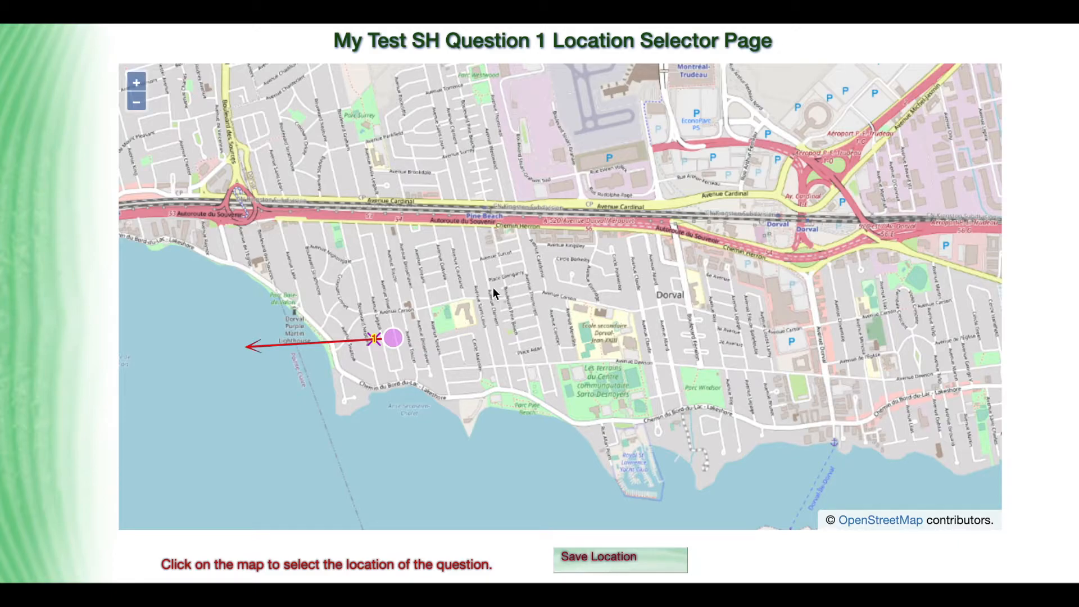
- Refine question 1's marker to about 16 m north-northwest of the current position and save the location
scroll(390, 329, "up", 5)
left_click(390, 328)
left_click(405, 360)
scroll(405, 360, "up", 2)
double_click(408, 369)
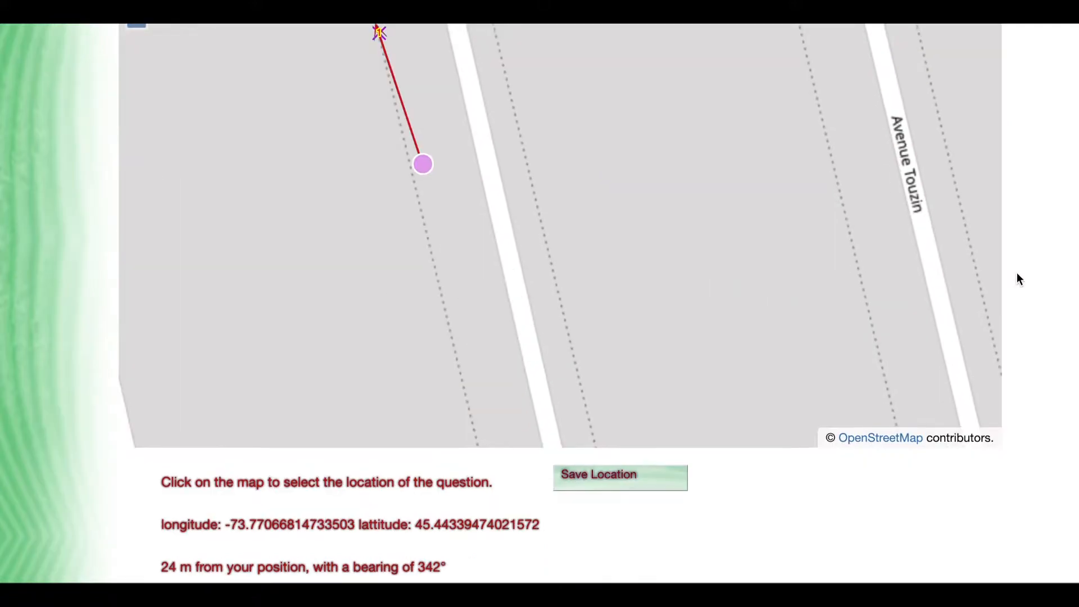
scroll(1017, 272, "up", 1)
scroll(1017, 272, "down", 2)
left_click(393, 79)
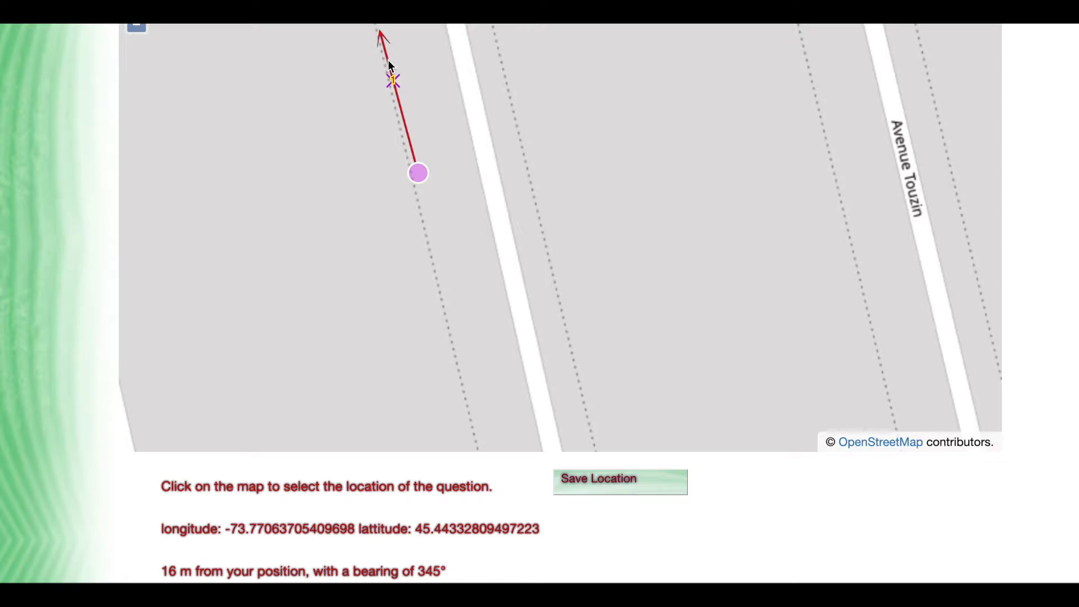
left_click(629, 483)
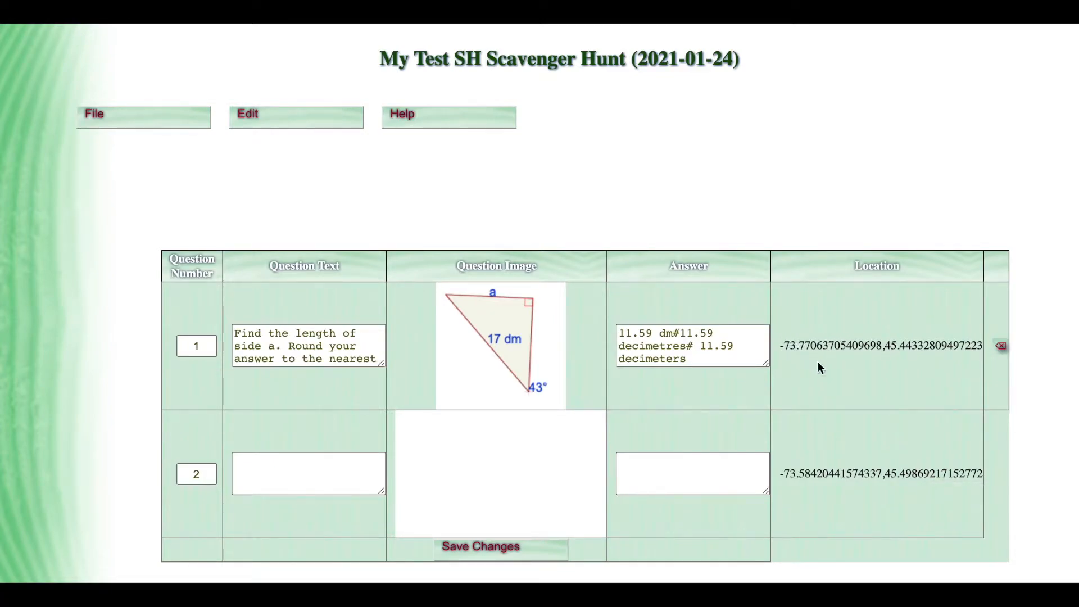
- Enter question 2's text as "How does this sculpture make you feel?"
left_click(255, 467)
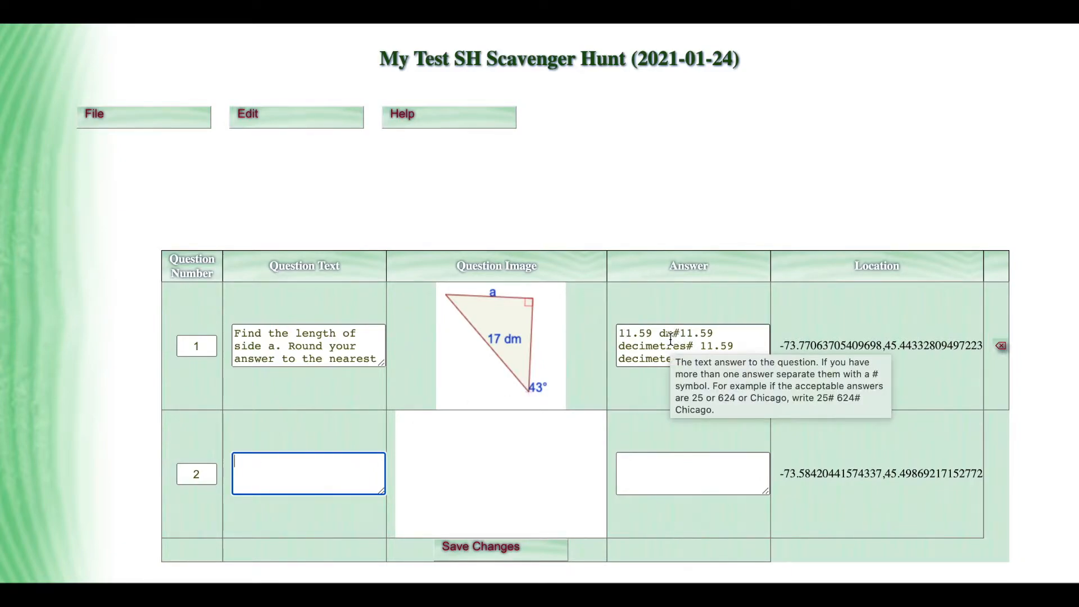
key("fn")
key("fn")
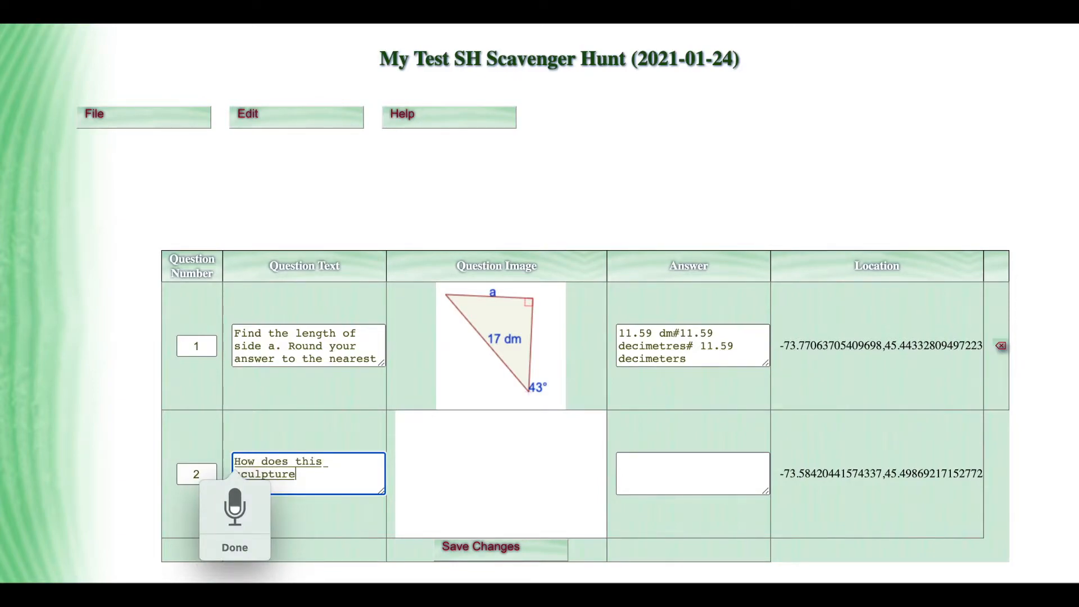
- Set beachWindBot.gif as the image for question 2
left_click(512, 458)
left_click(376, 234)
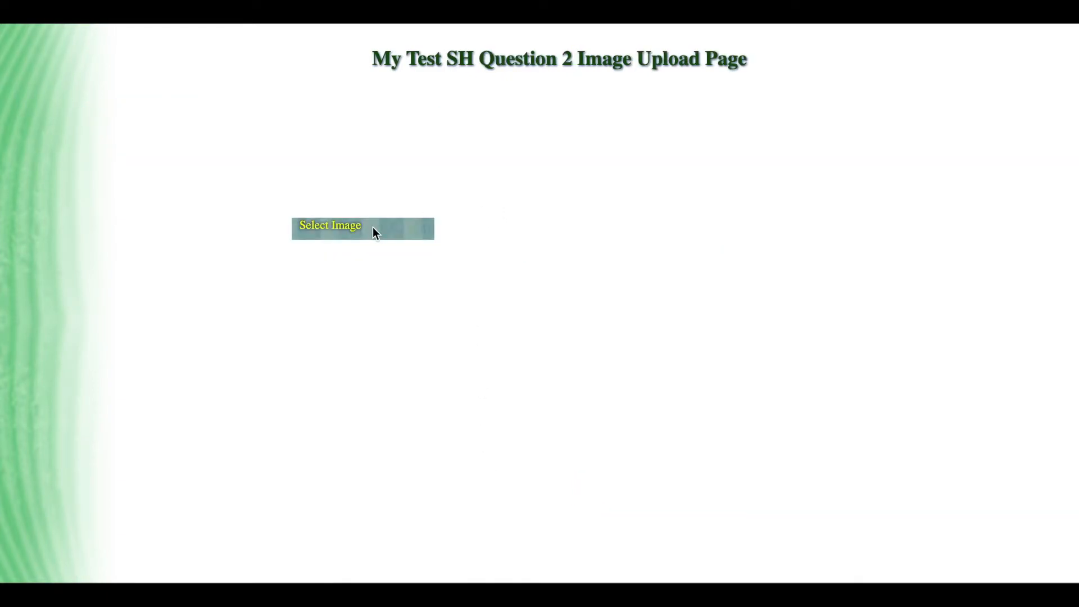
double_click(420, 136)
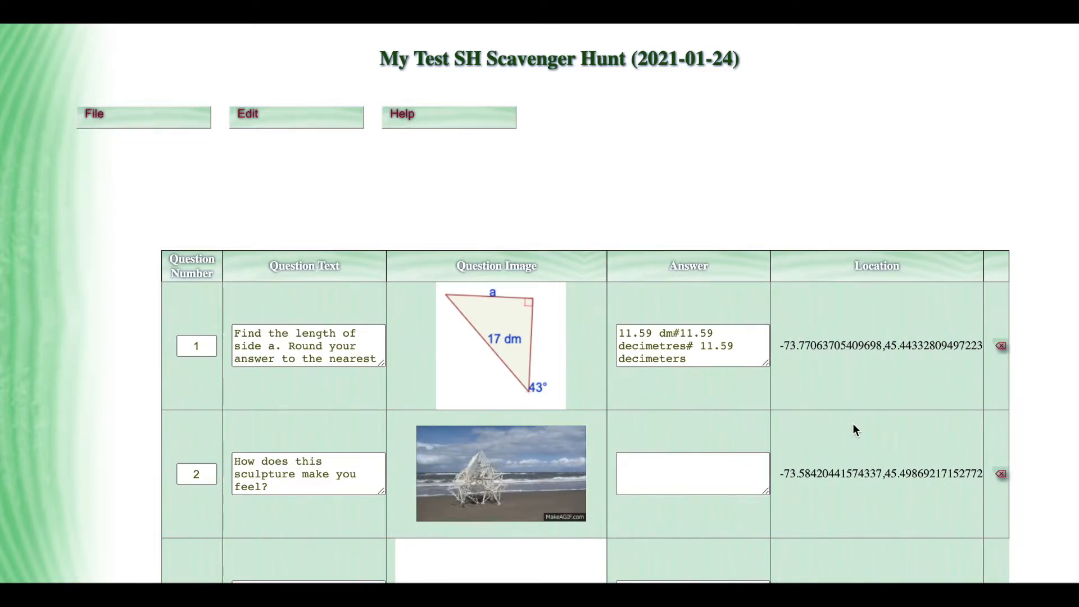
- Place question 2's marker just west of question 1's, between Avenue Lagacé and Avenue Vinet, and save the location
left_click(839, 473)
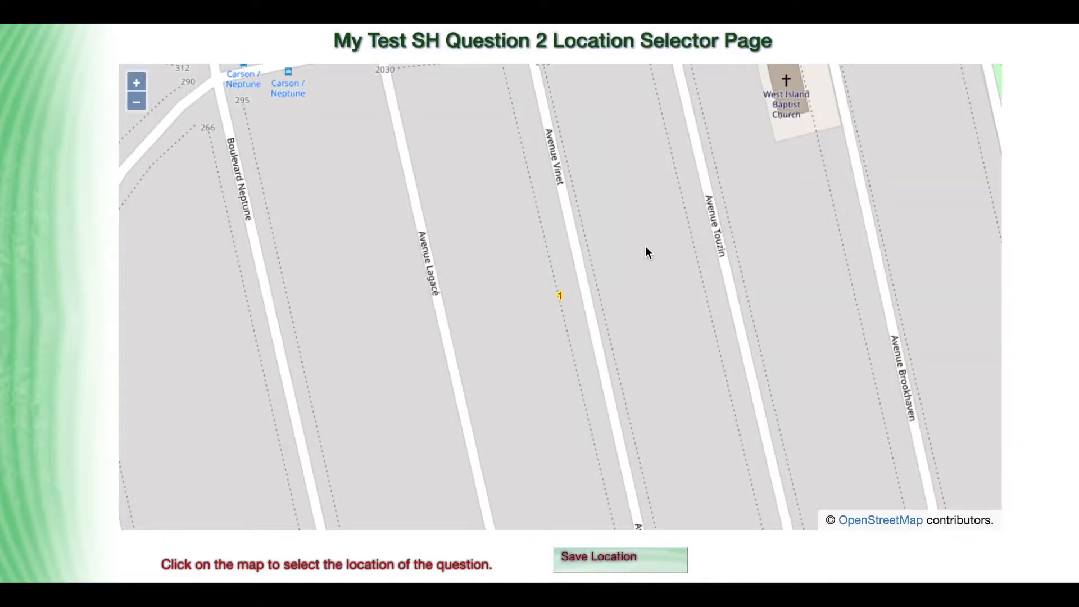
left_click(571, 345)
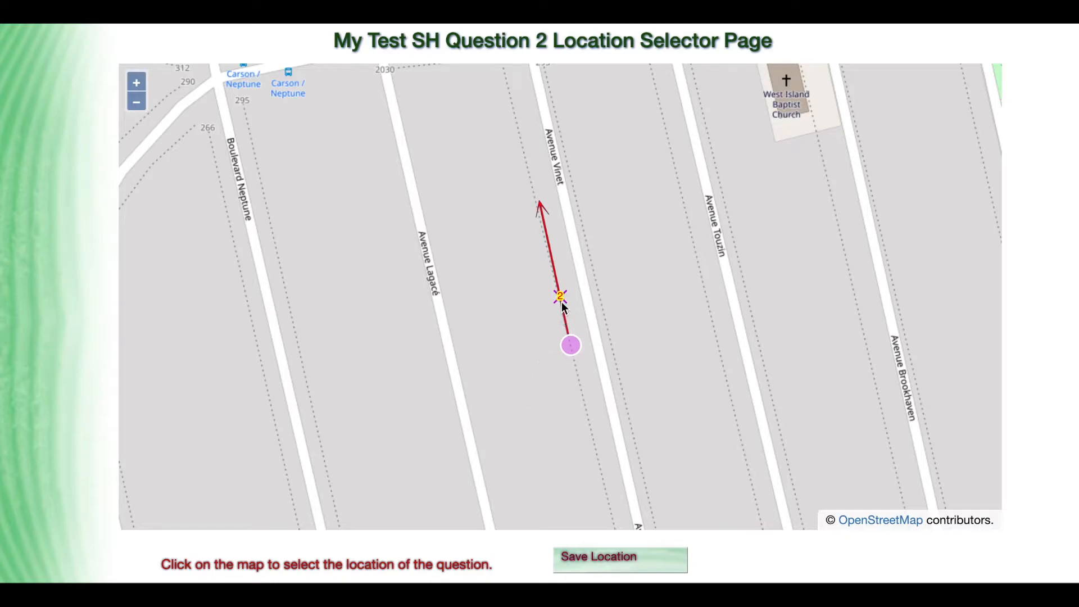
left_click(549, 225)
left_click(550, 235)
left_click(550, 234)
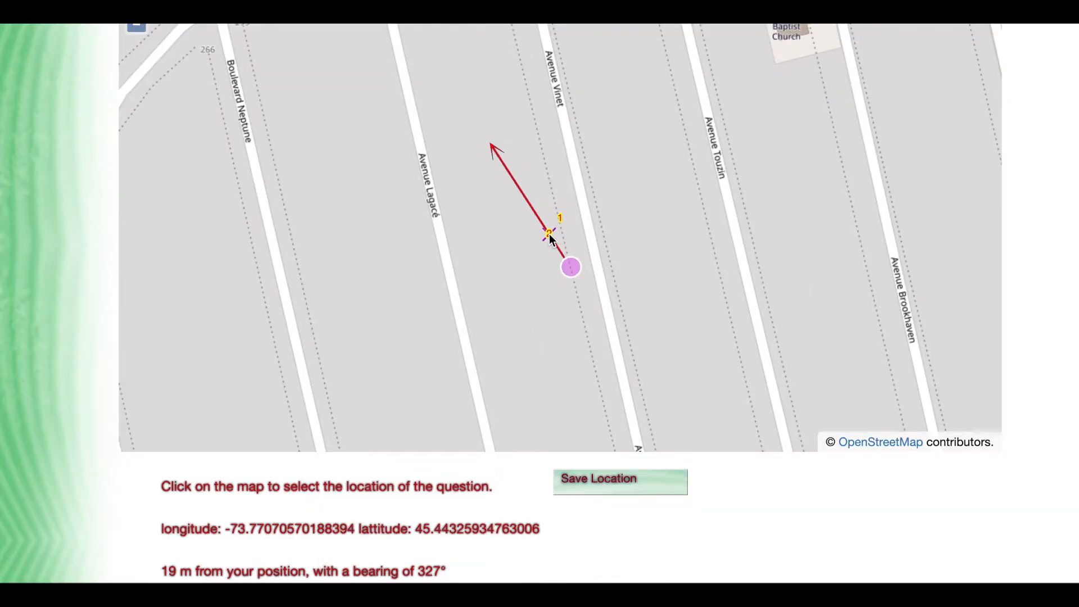
left_click_drag(549, 232, 550, 228)
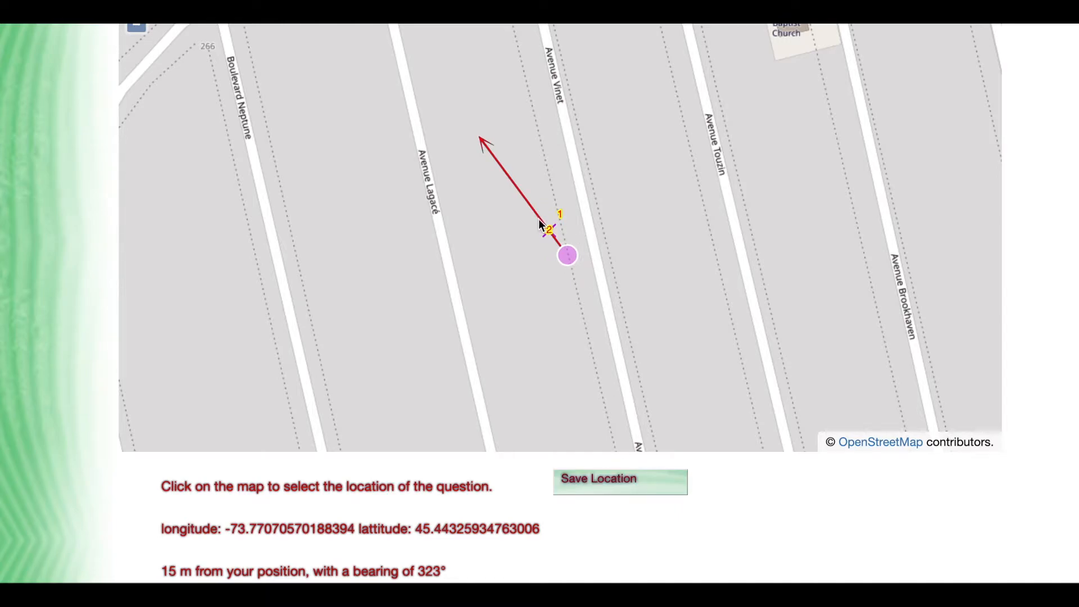
left_click(652, 490)
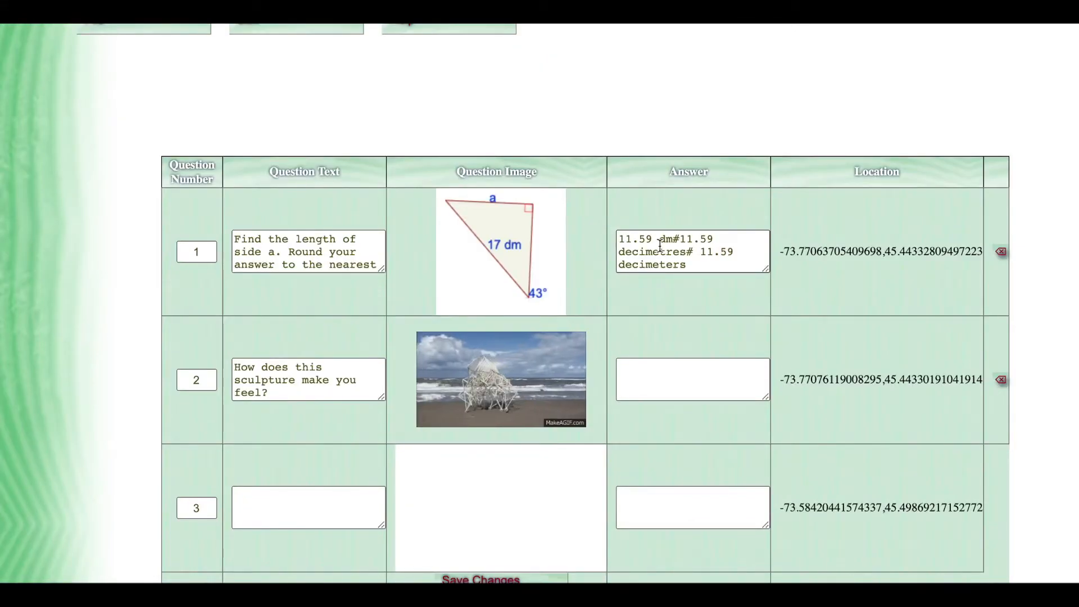
- Switch to the Trafalgar Math Programs login page and log in with the prefilled account details
mouse_move(660, 245)
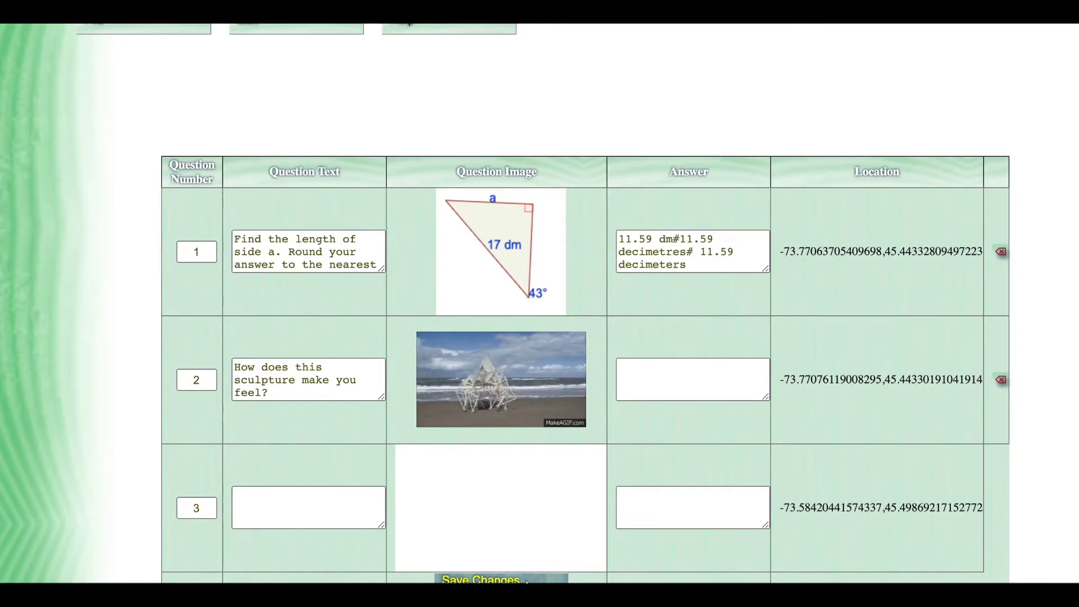
scroll(348, 120, "up", 2)
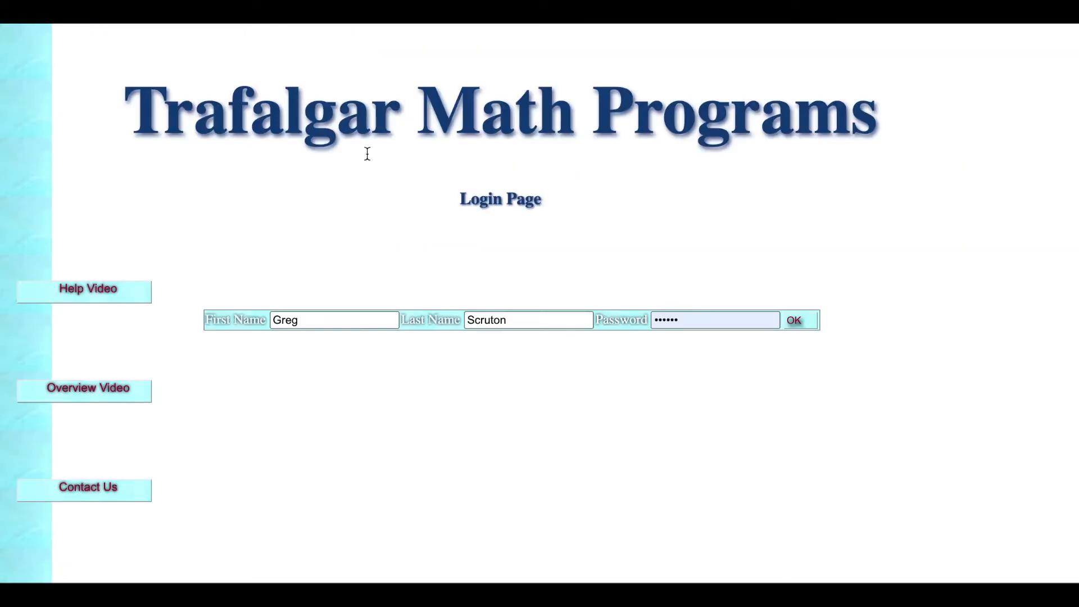
left_click(801, 321)
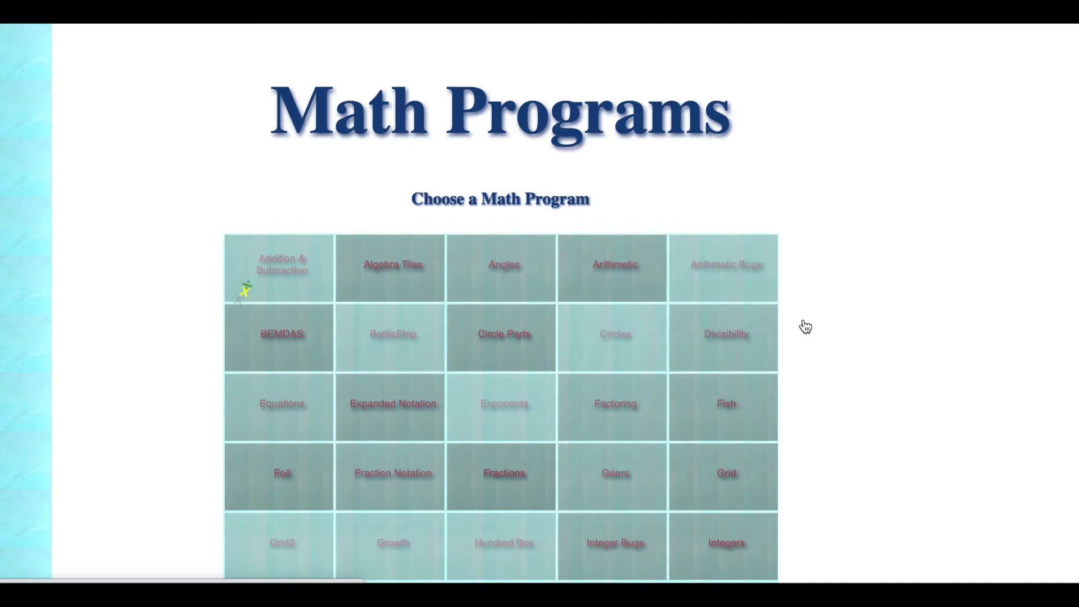
- Open the Scavenger Hunt program and choose the teacher to list the available assignments
scroll(806, 327, "down", 4)
scroll(806, 327, "down", 3)
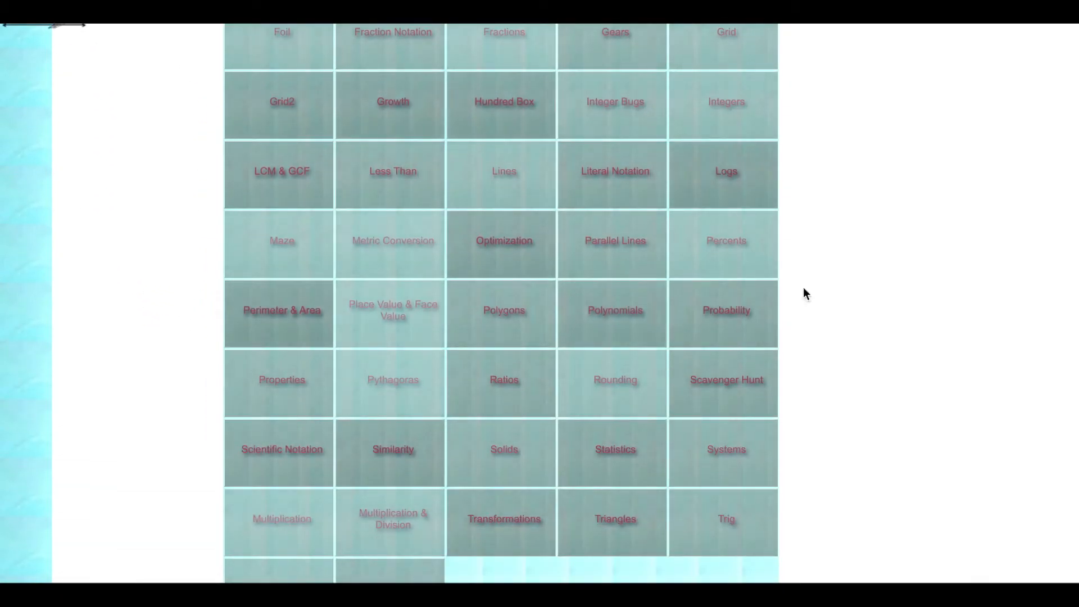
left_click(724, 391)
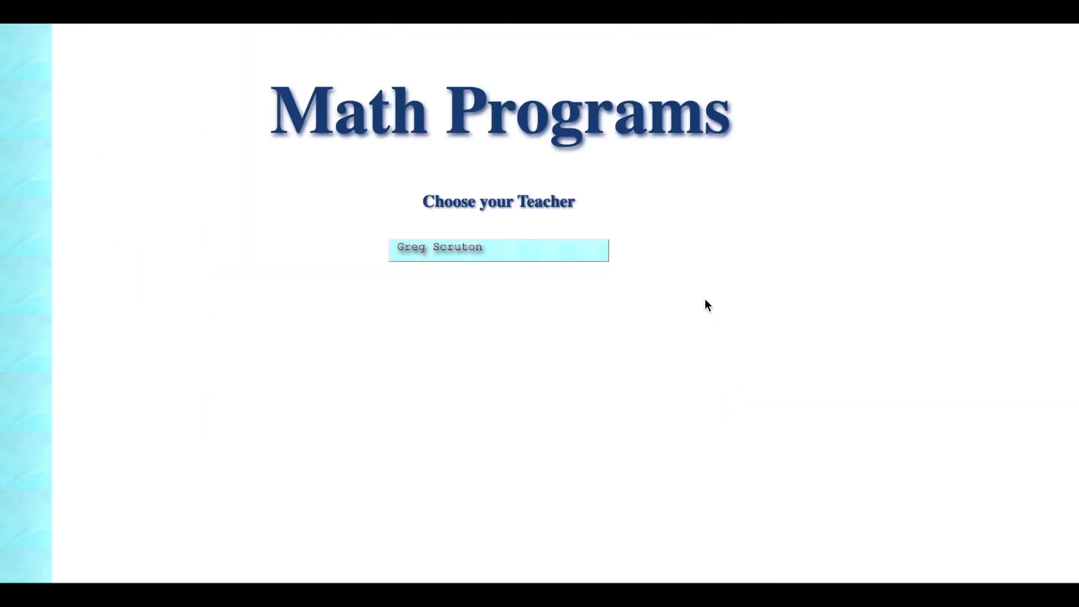
left_click(497, 253)
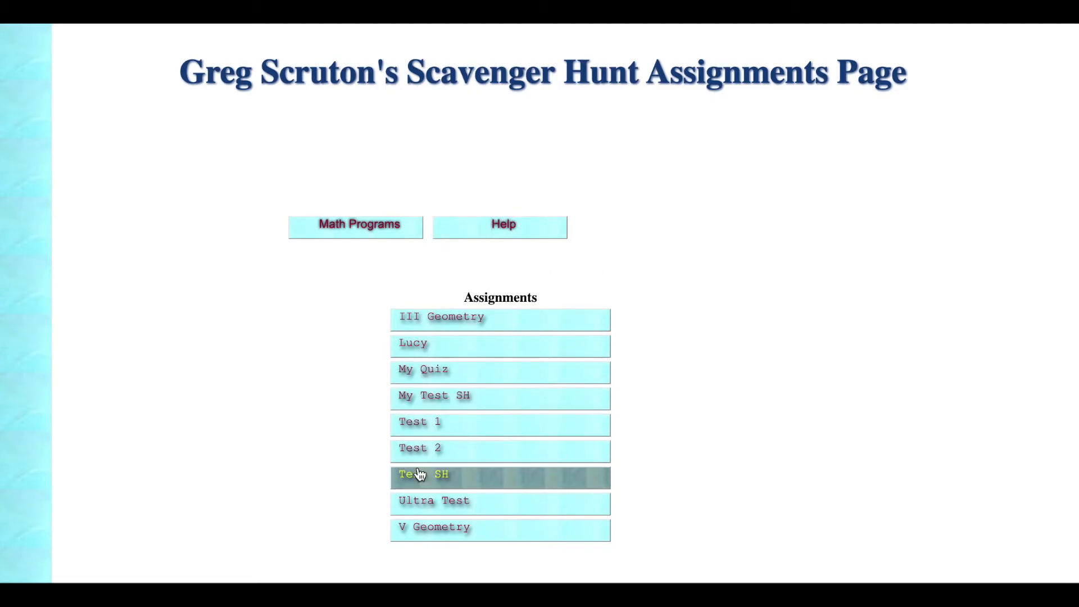
- Open the My Test SH assignment and submit 11.59 dm as the answer to question 1
left_click(457, 405)
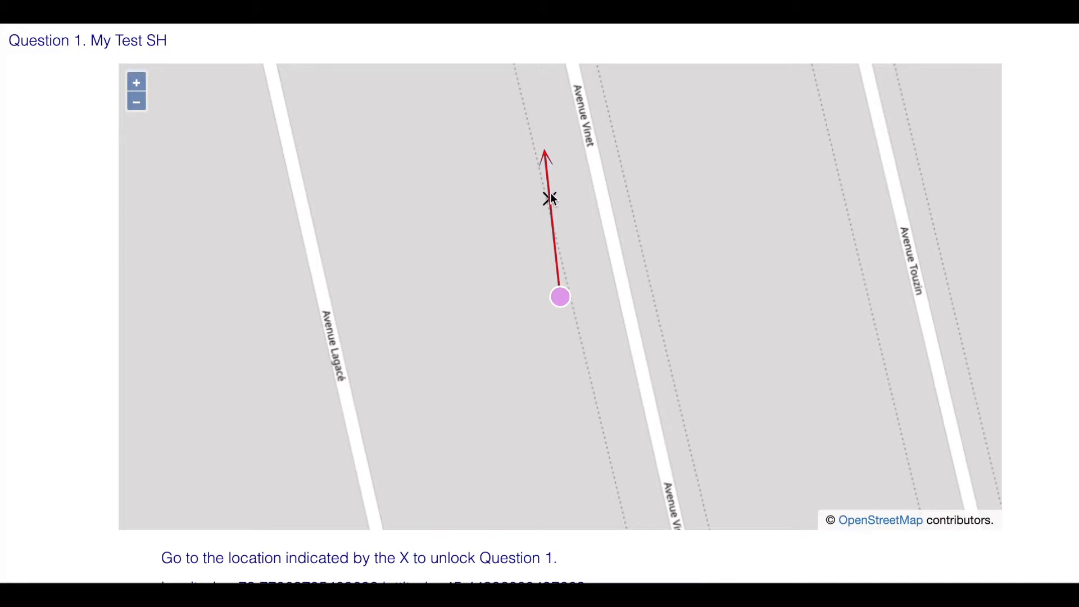
scroll(150, 365, "down", 4)
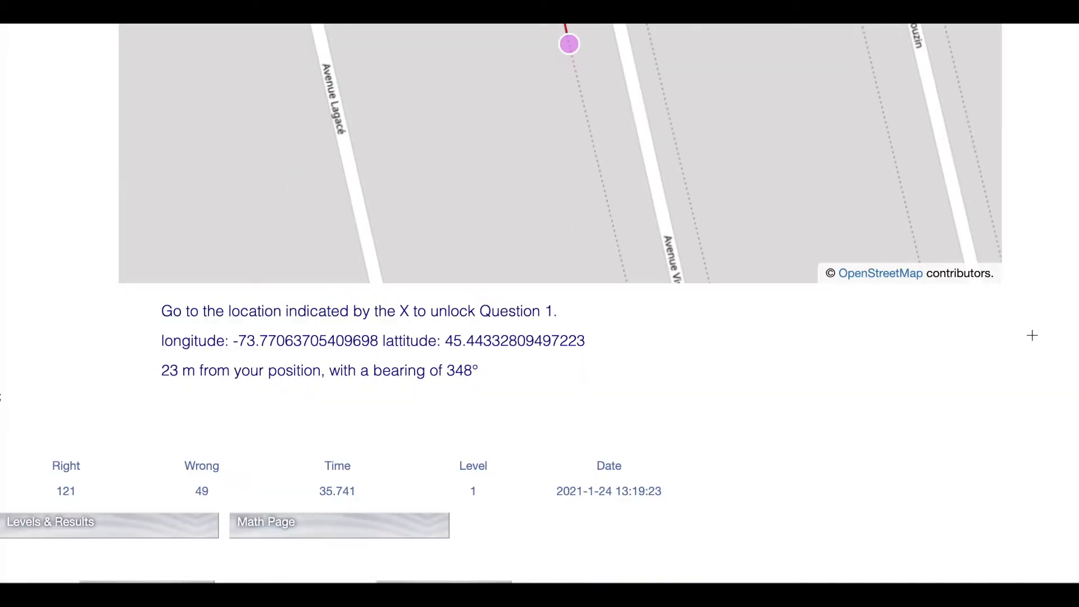
scroll(1029, 309, "up", 2)
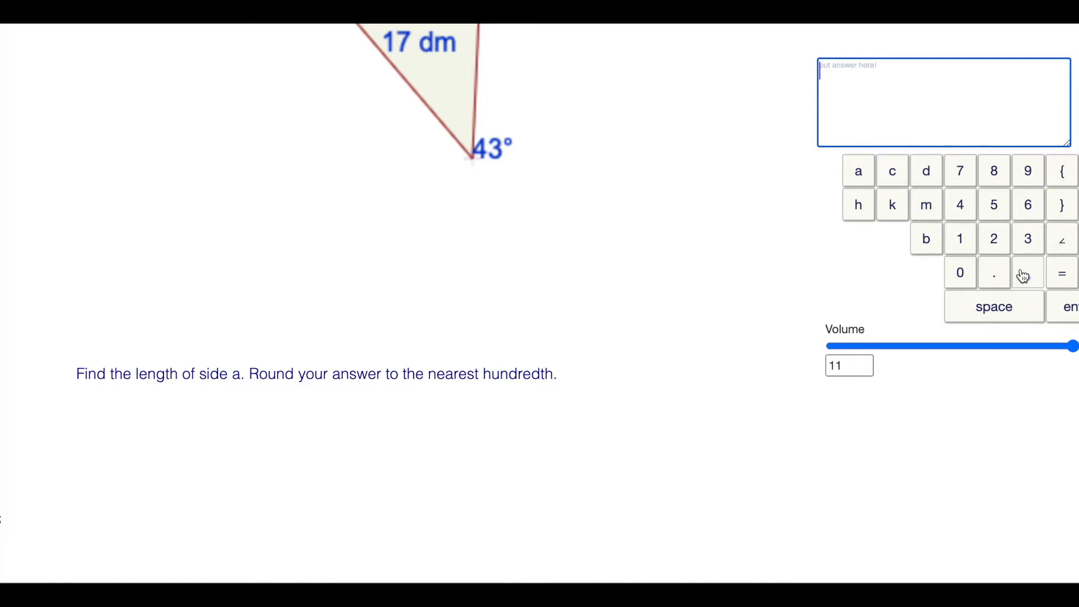
scroll(708, 175, "up", 2)
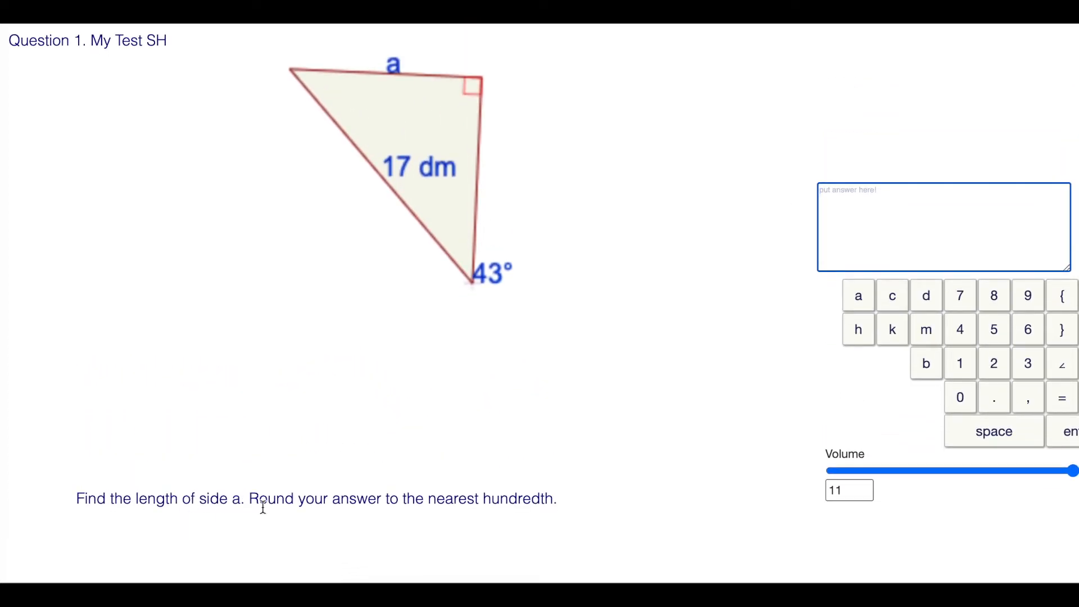
type("11.59 dm")
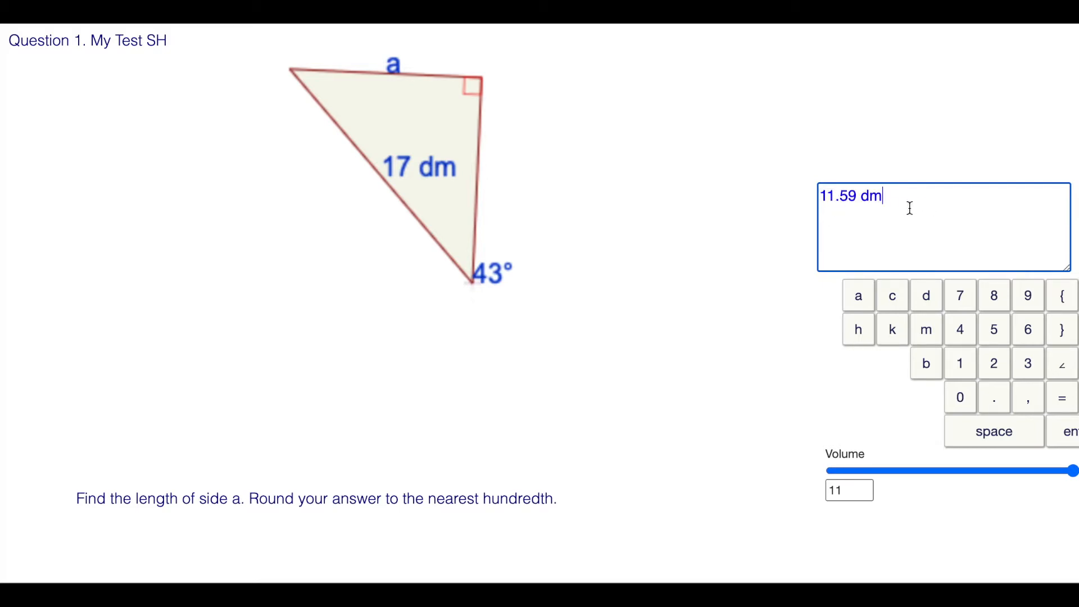
left_click(1071, 435)
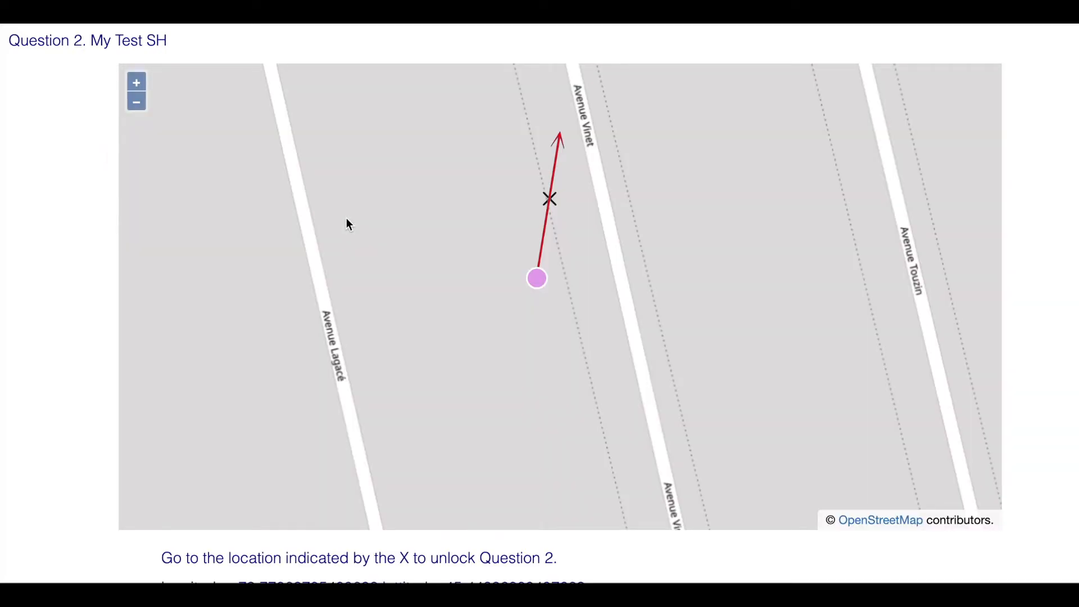
- Dictate "This question makes me feel great!" as the answer to question 2 and submit it
scroll(1057, 332, "down", 3)
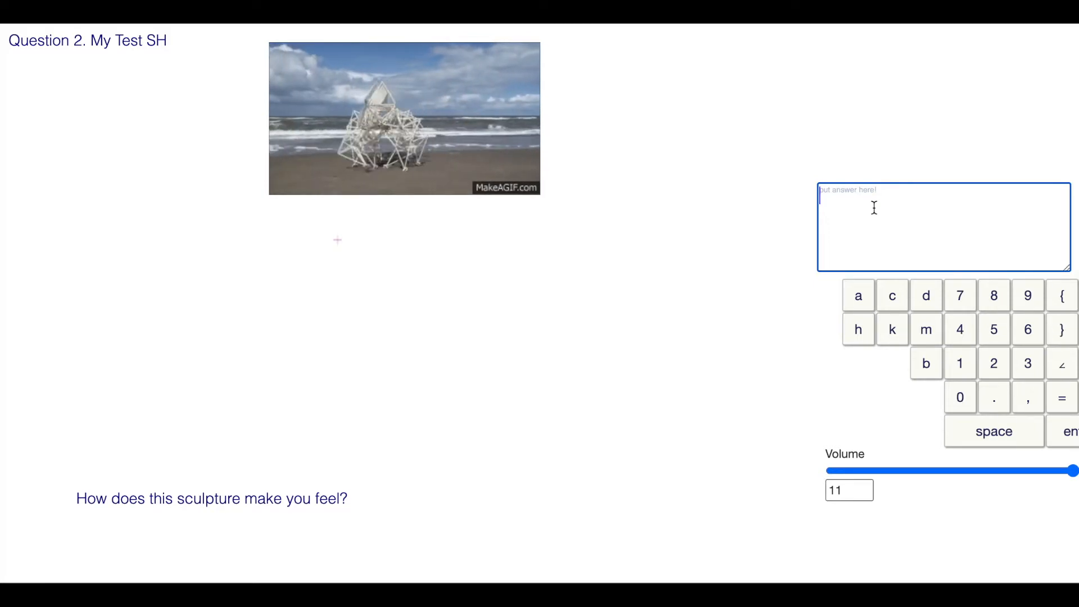
key("fn")
key("fn")
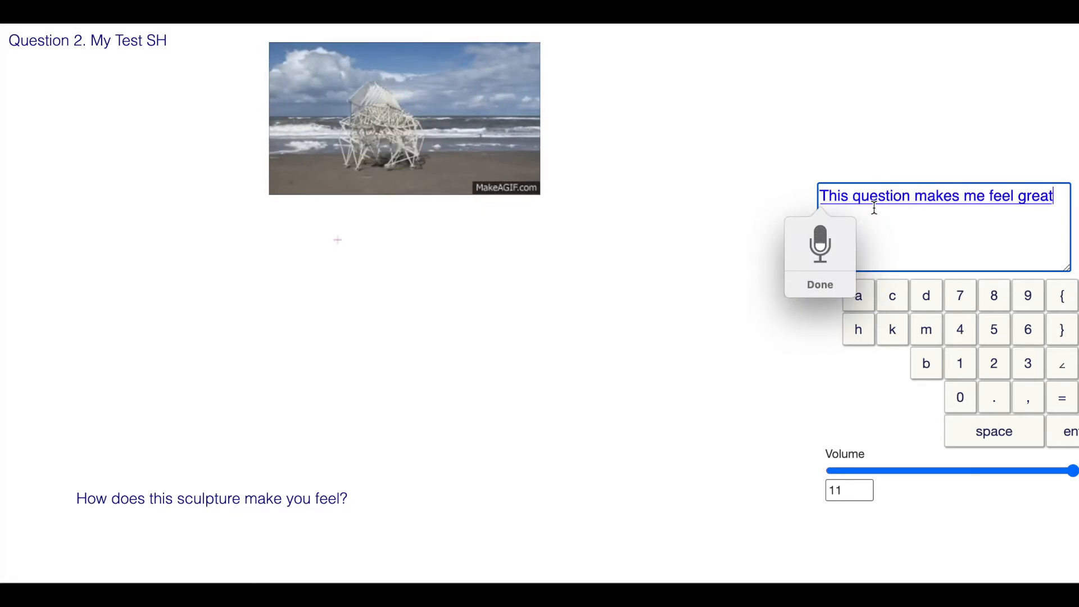
key("fn")
left_click(1066, 434)
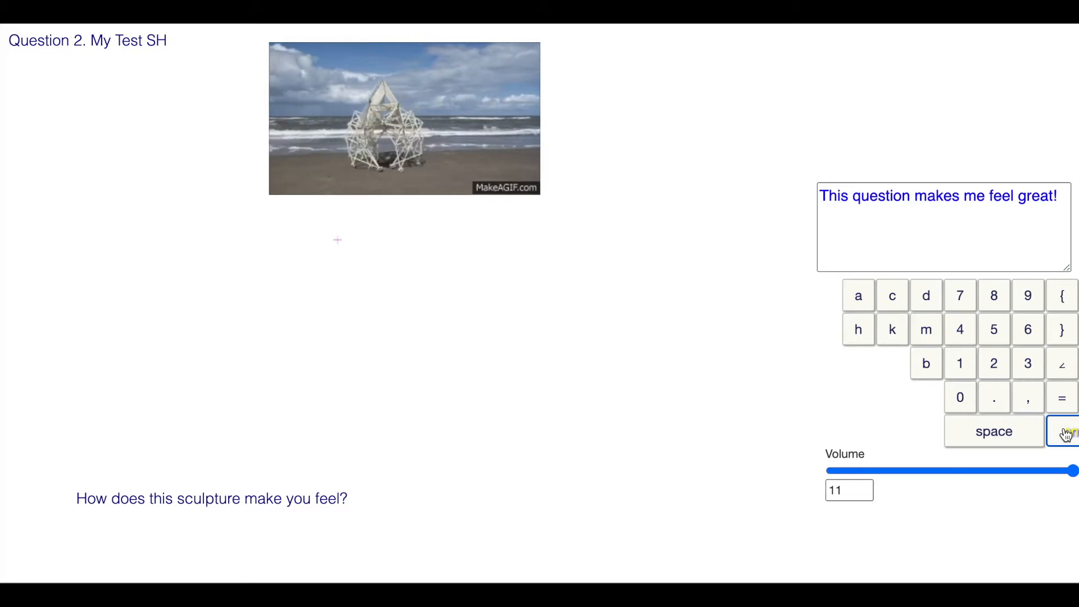
- Open the results of the My Test SH scavenger hunt from the teacher side and view the listed student's detailed responses
left_click(831, 188)
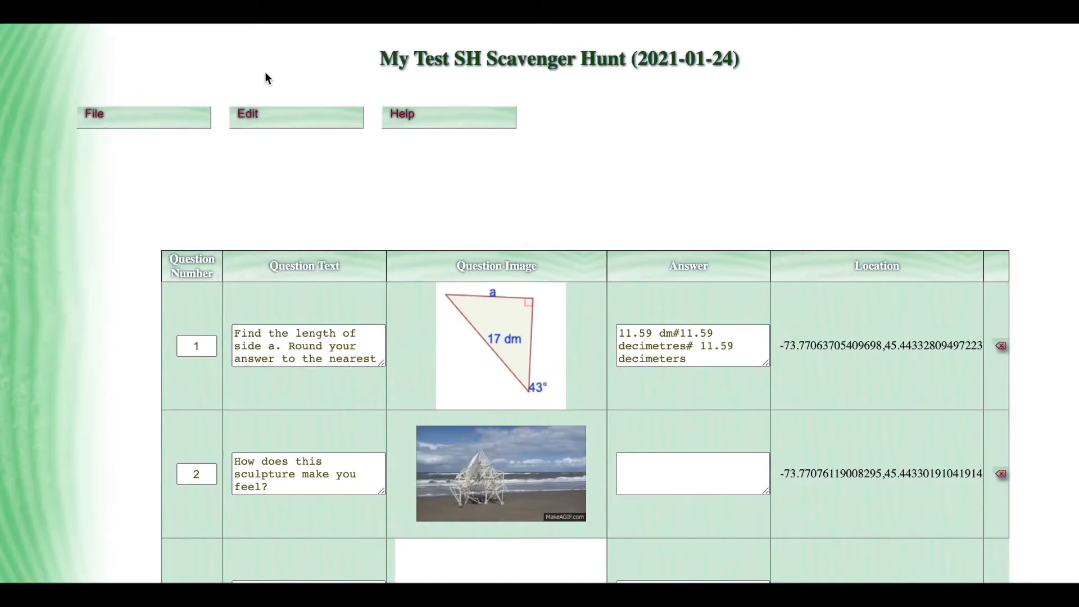
left_click(96, 113)
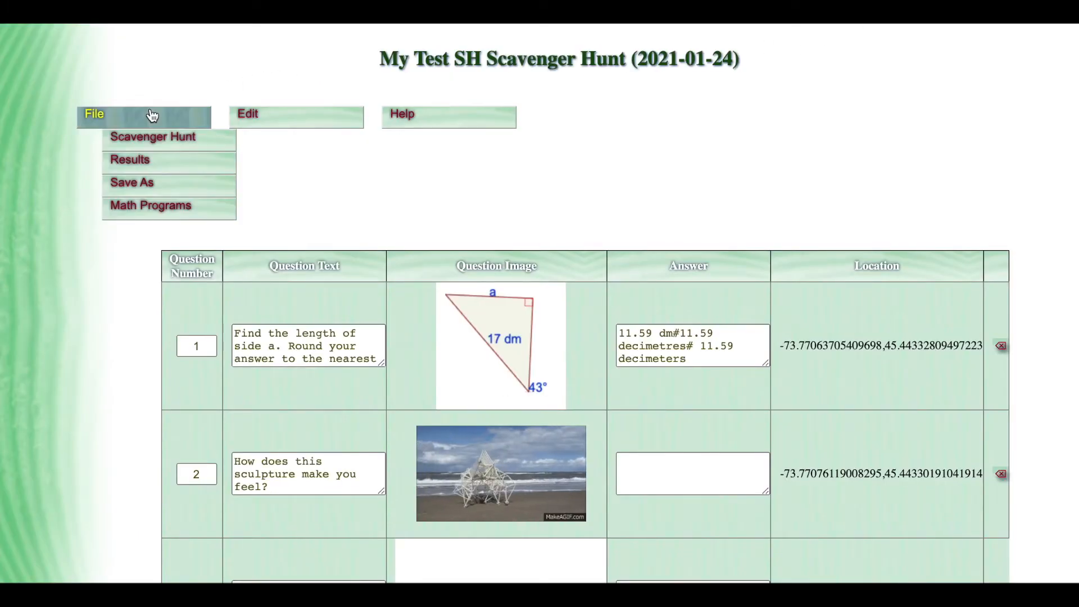
left_click(154, 162)
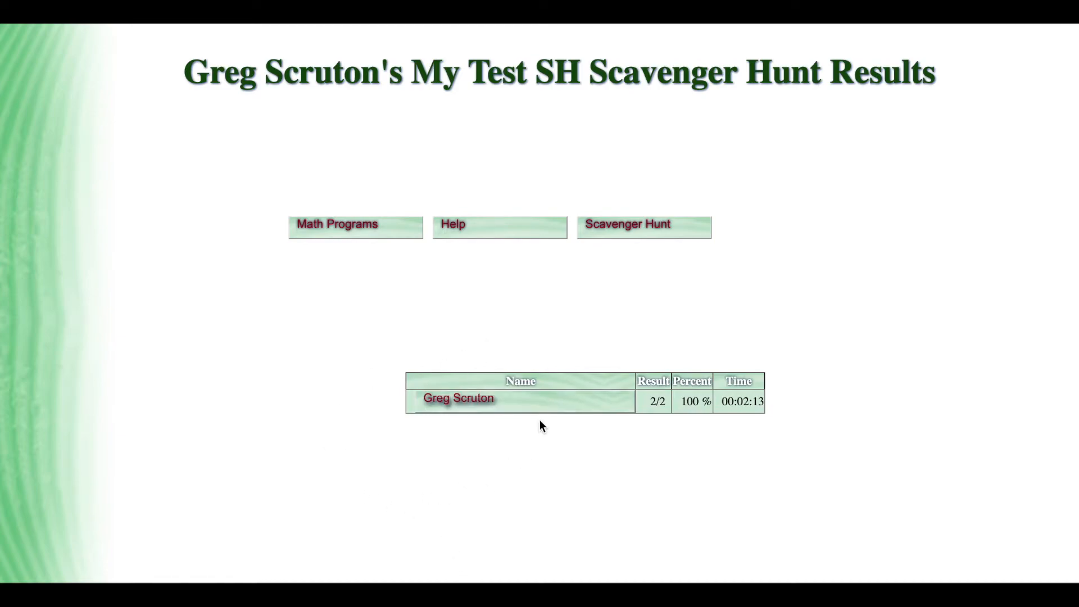
left_click(549, 404)
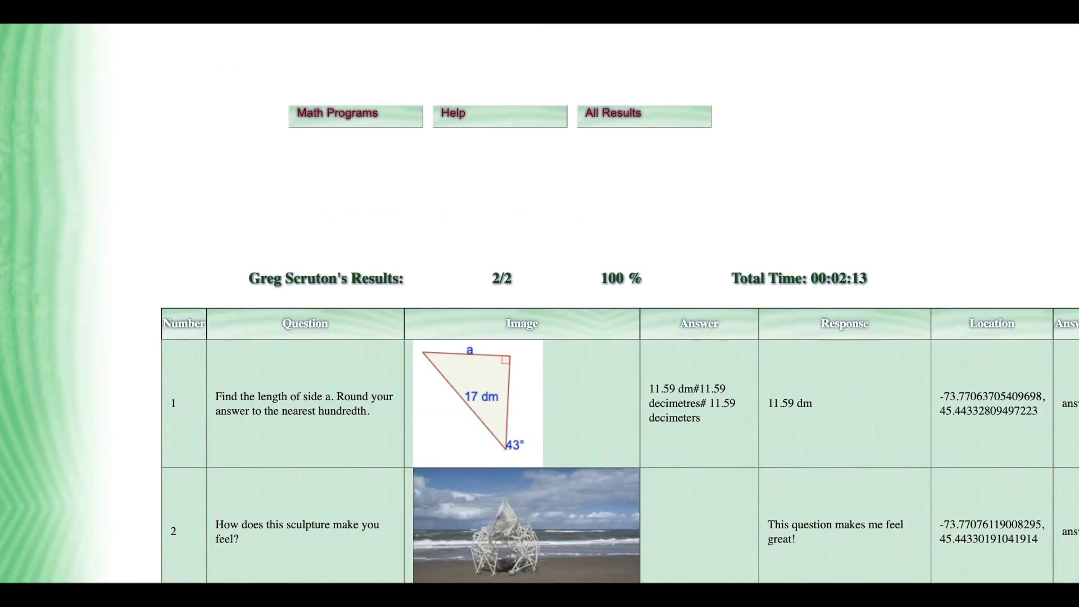